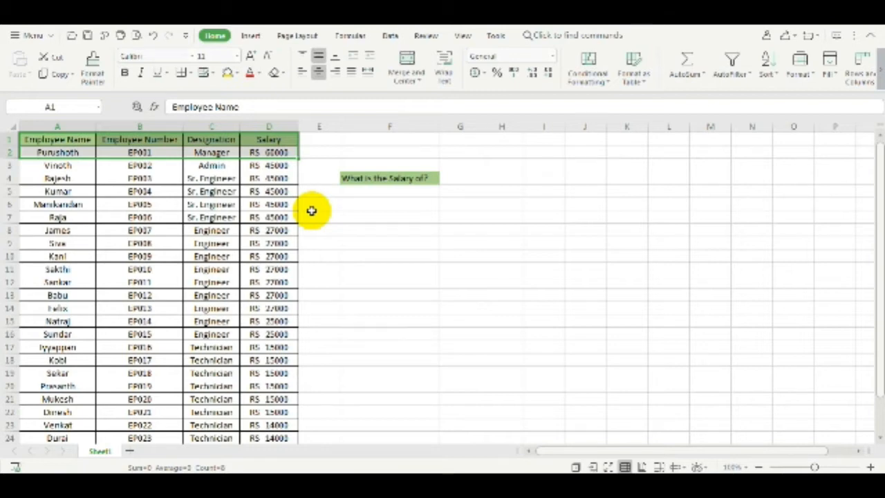
- Examine the employee table's four columns: Employee Name, Employee Number, Designation and Salary
left_click(311, 211)
left_click(83, 137)
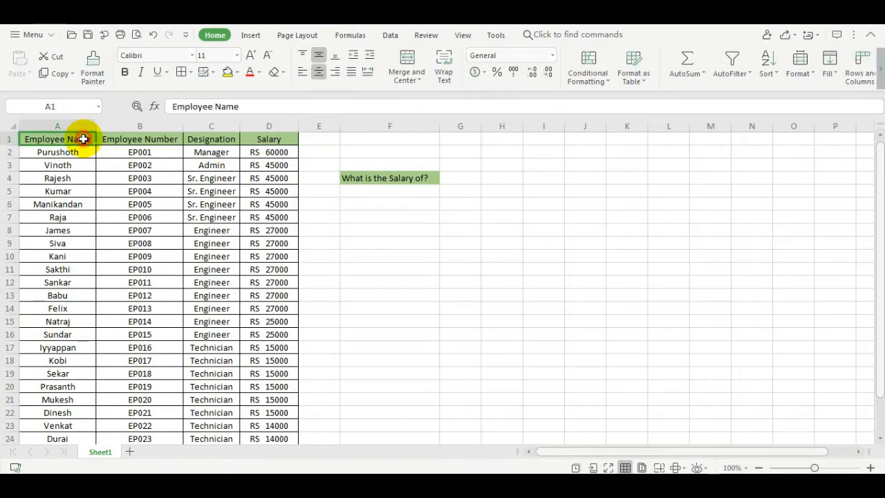
left_click(122, 139)
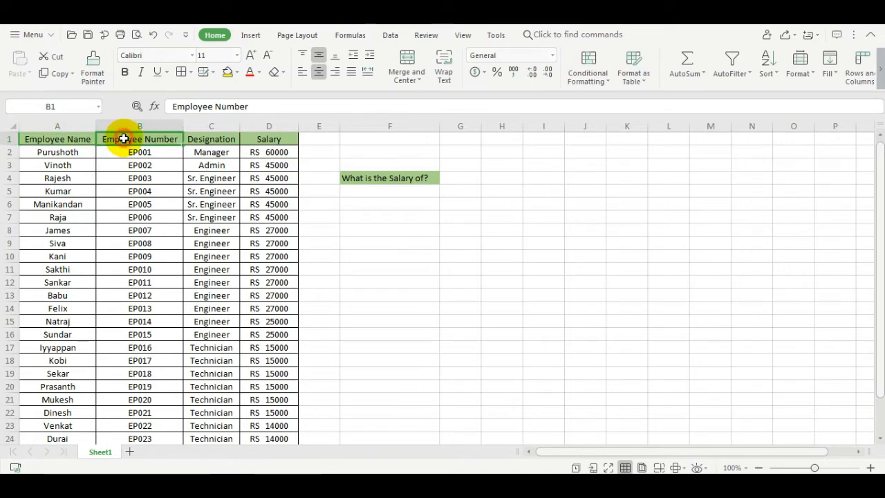
left_click(220, 140)
left_click(265, 141)
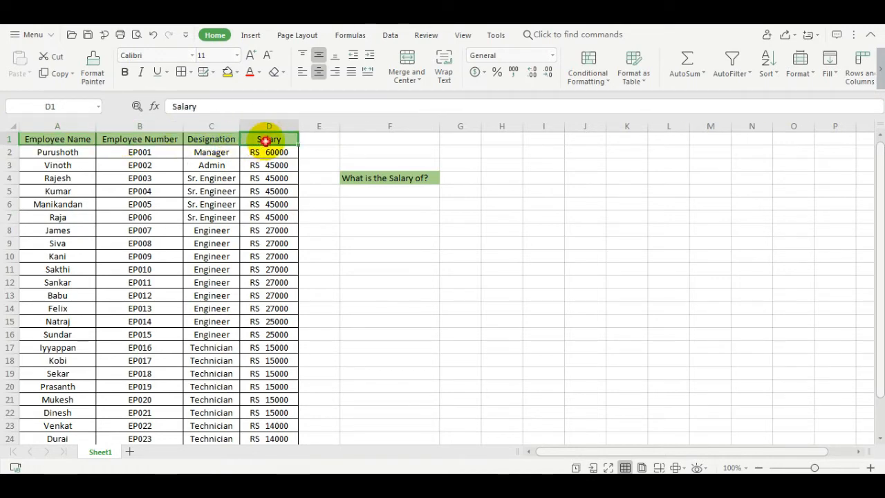
left_click(266, 190)
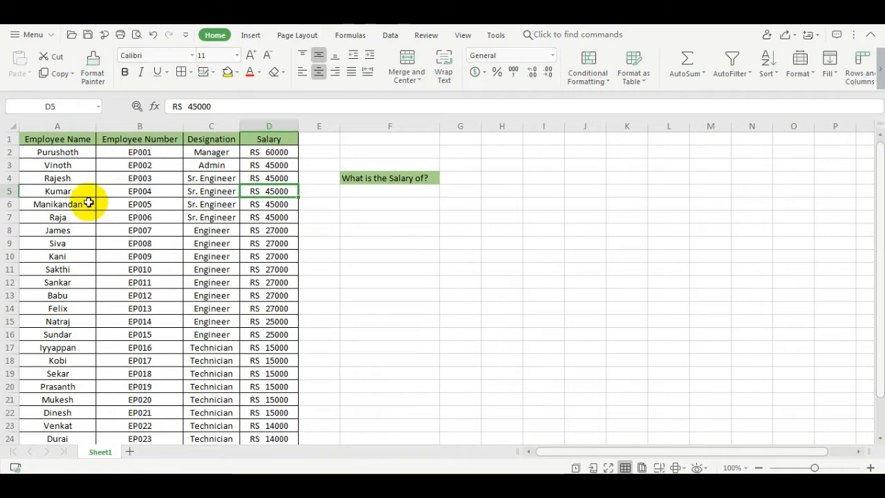
left_click(69, 125)
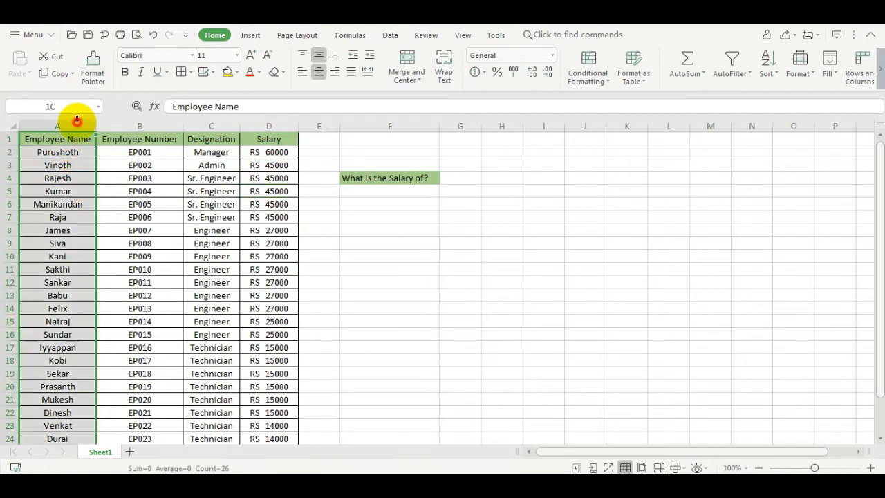
left_click(139, 125)
left_click(220, 121)
left_click(270, 122)
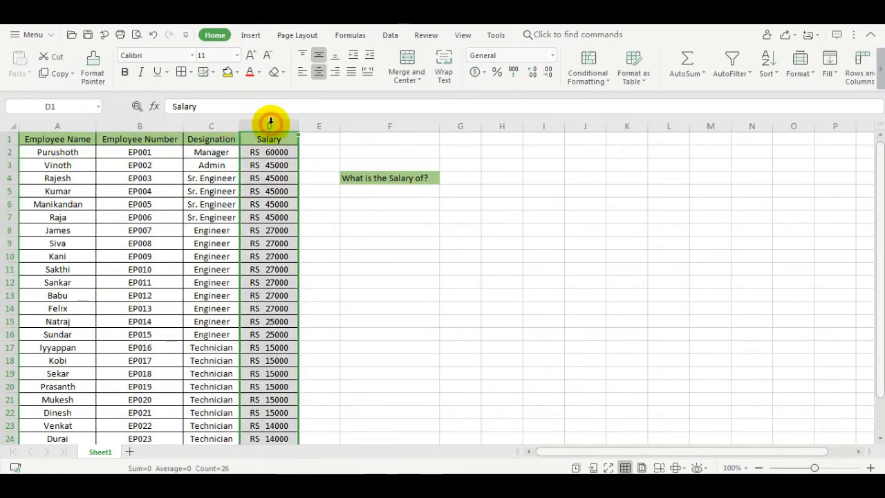
left_click(266, 243)
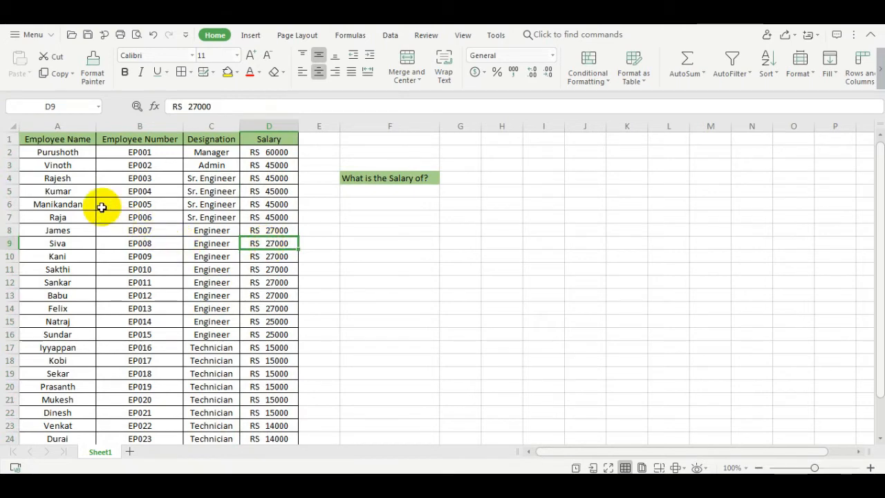
- Review the employee records under each column, down to the last row of the table
left_click(72, 163)
left_click_drag(71, 187, 60, 360)
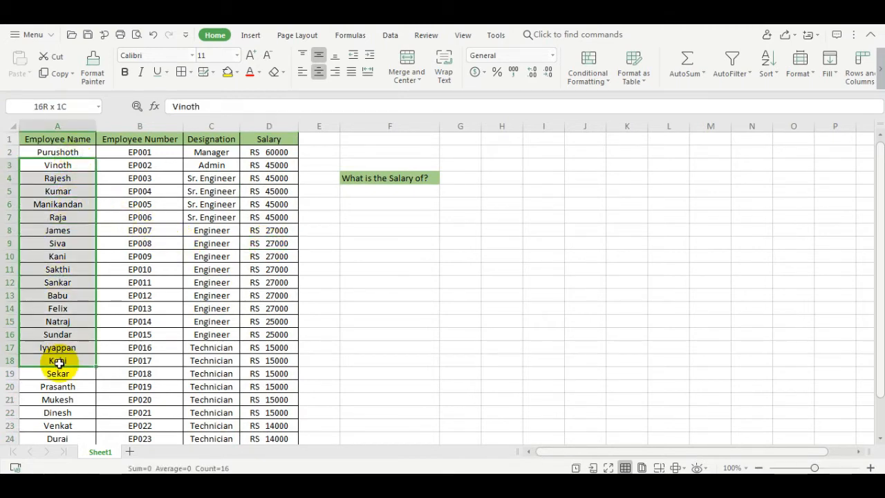
left_click(157, 177)
left_click_drag(215, 178, 228, 360)
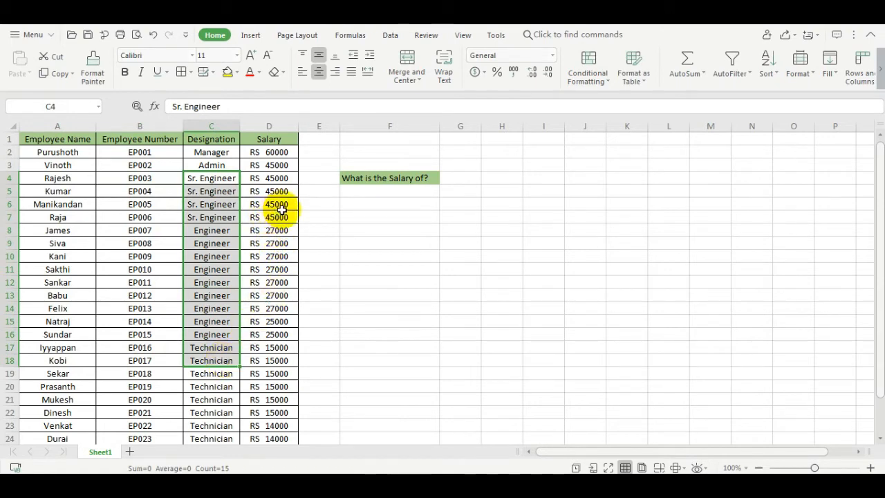
left_click_drag(279, 165, 300, 296)
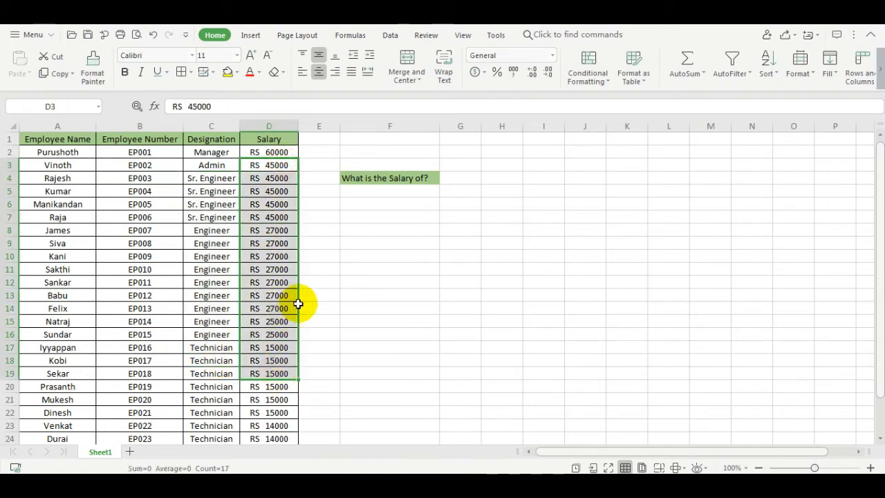
double_click(378, 271)
scroll(138, 270, "down", 6)
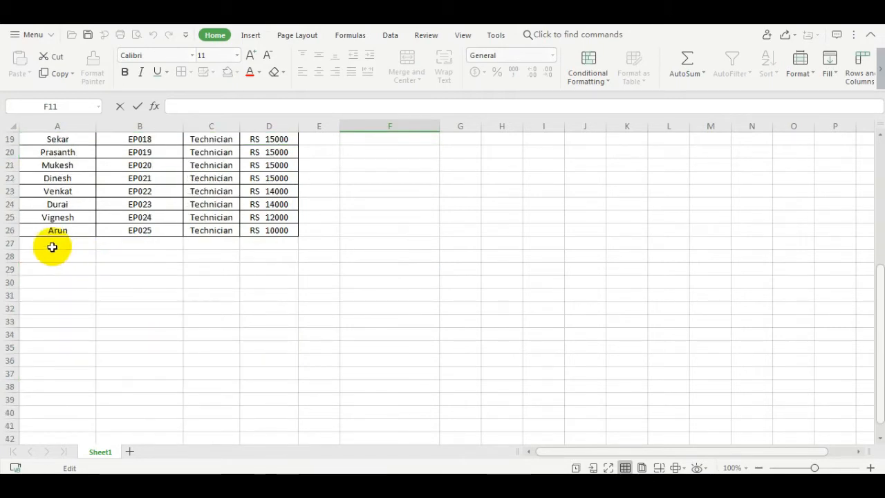
scroll(52, 247, "up", 6)
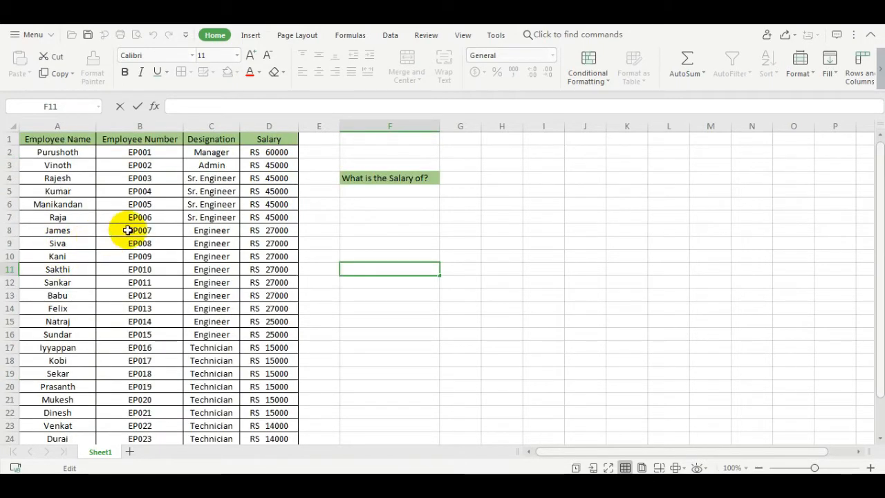
left_click(124, 194)
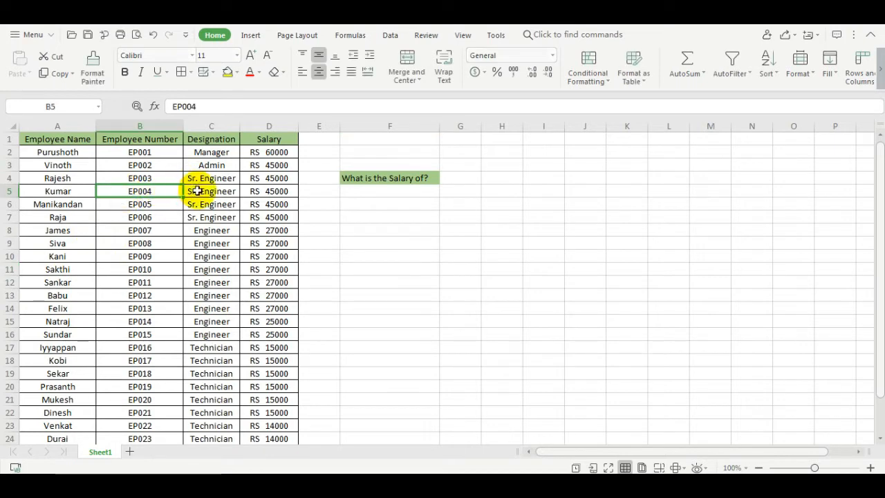
left_click(211, 282)
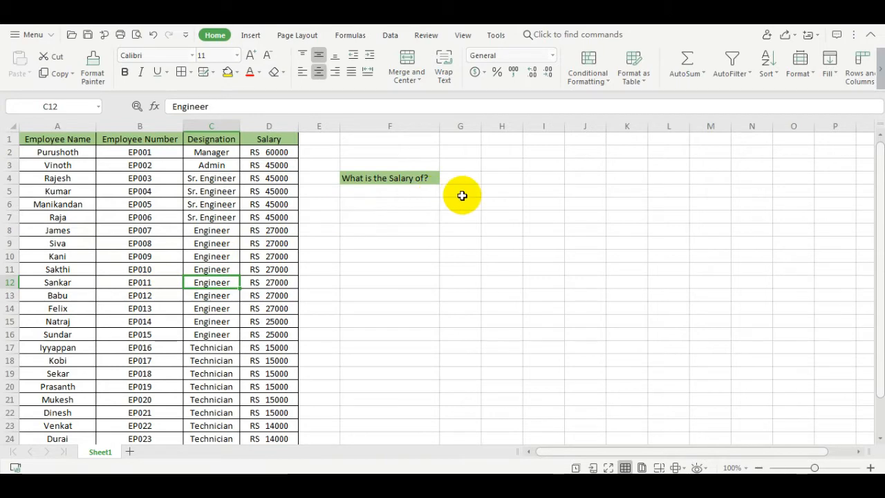
- Enter the employee name from row 19 in G4, beside the "What is the Salary of?" label
double_click(381, 179)
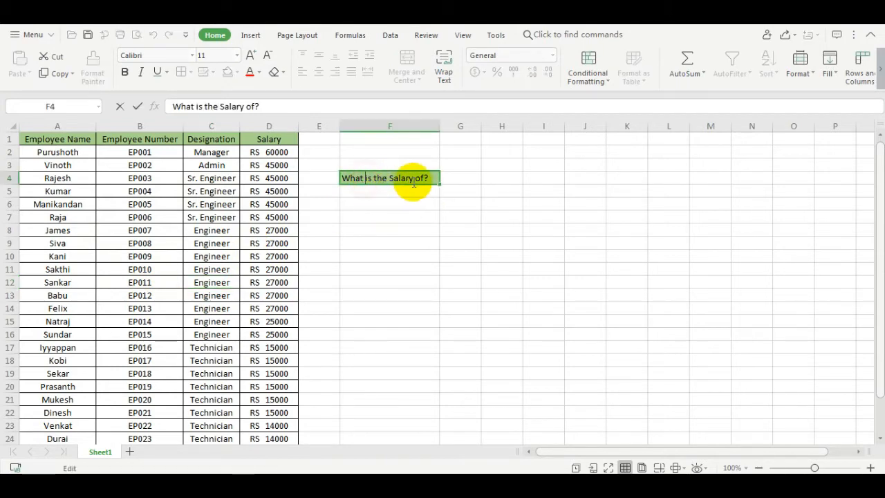
left_click(446, 244)
left_click(473, 177)
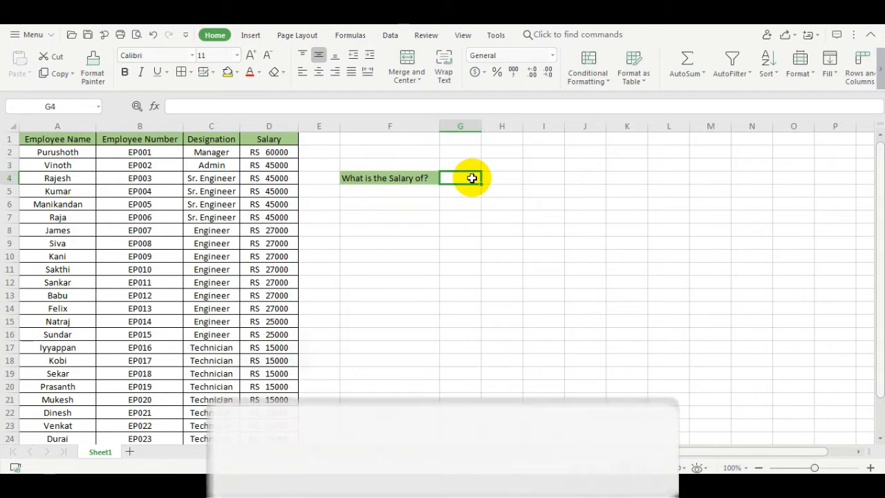
type("Sekar")
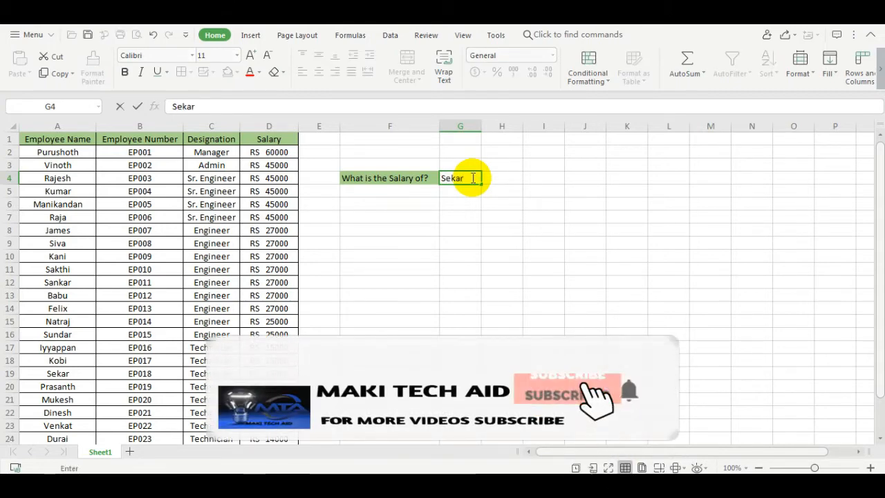
left_click(490, 229)
left_click(472, 180)
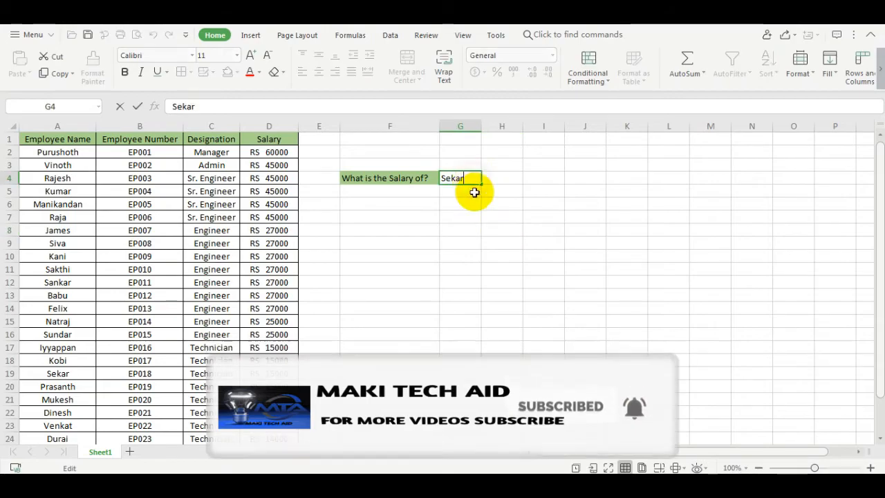
left_click(488, 217)
left_click(511, 180)
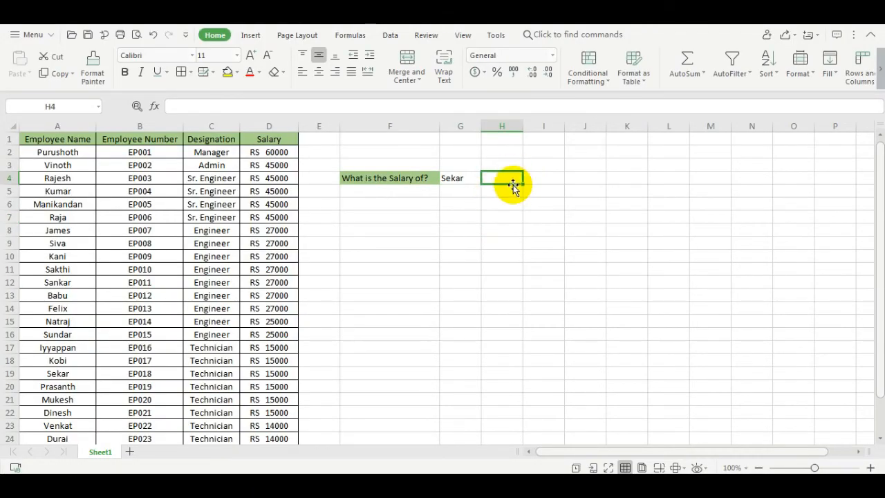
- Find the row 19 employee's record in the table by eye and read across to the salary
left_click(413, 331)
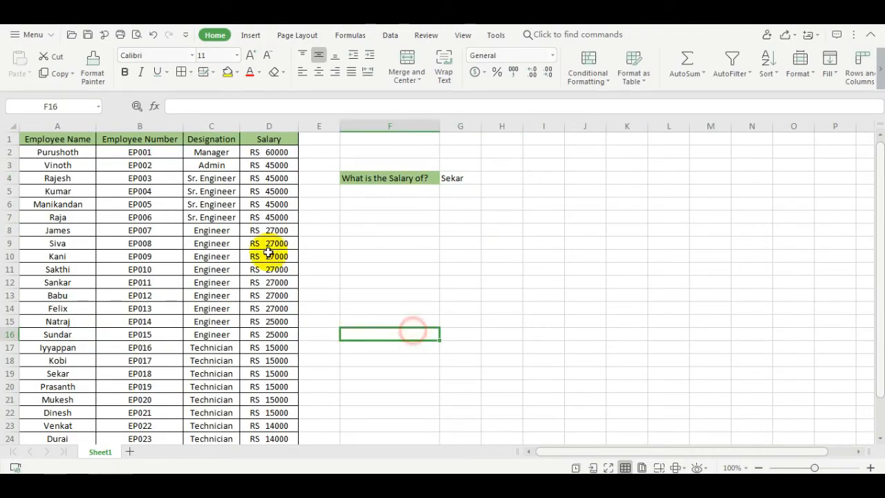
left_click(6, 373)
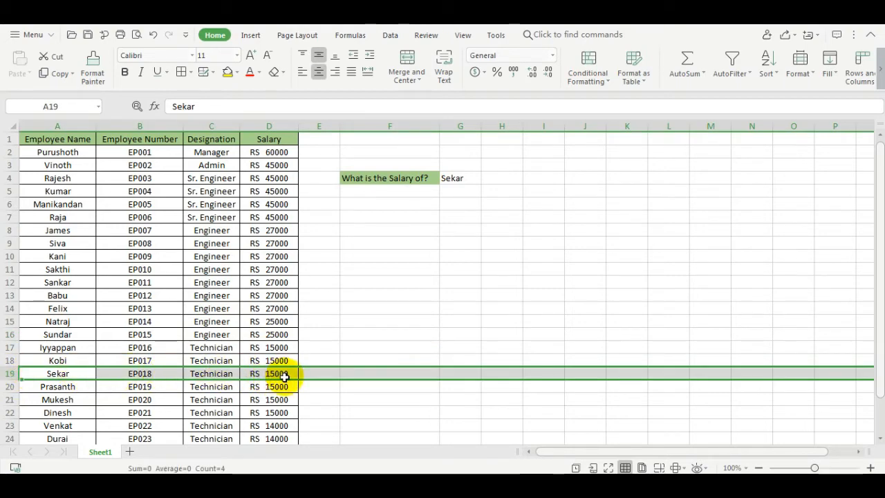
left_click(177, 376)
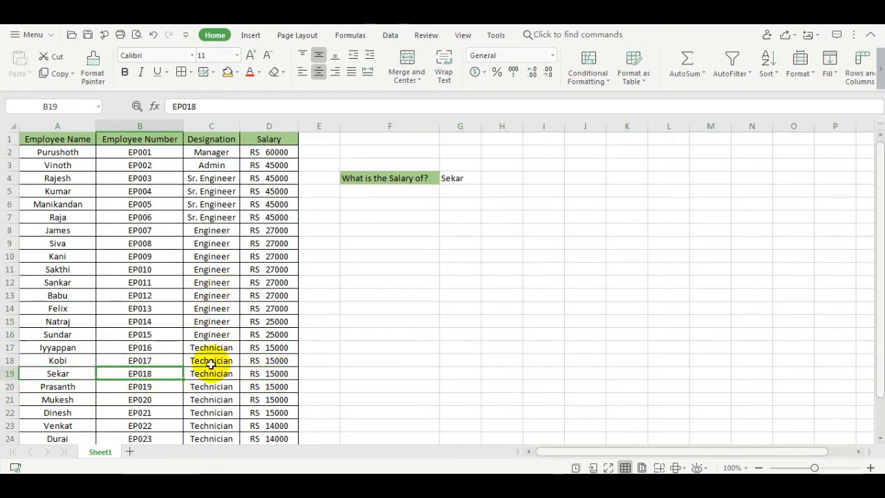
scroll(214, 393, "down", 5)
scroll(213, 394, "up", 5)
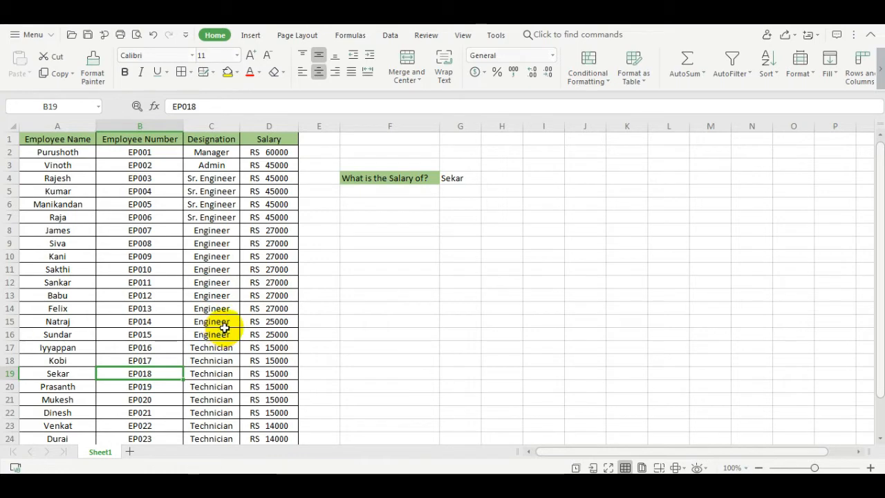
scroll(260, 296, "down", 4)
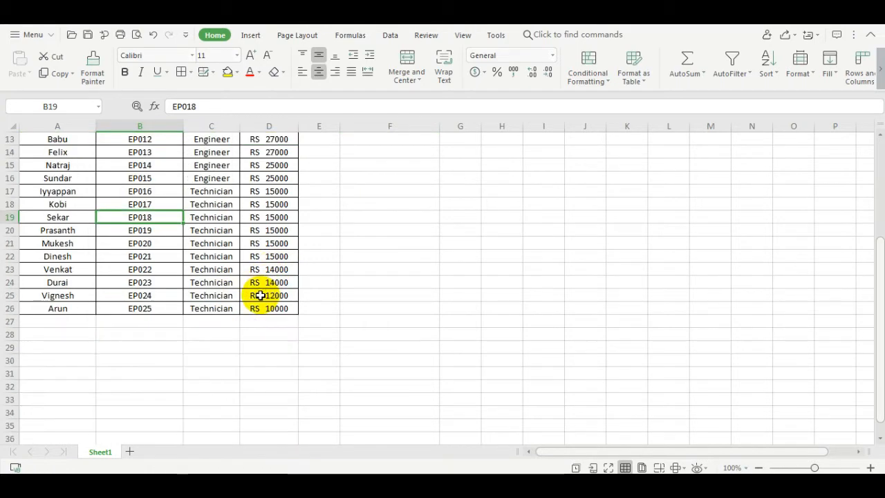
scroll(260, 295, "up", 1)
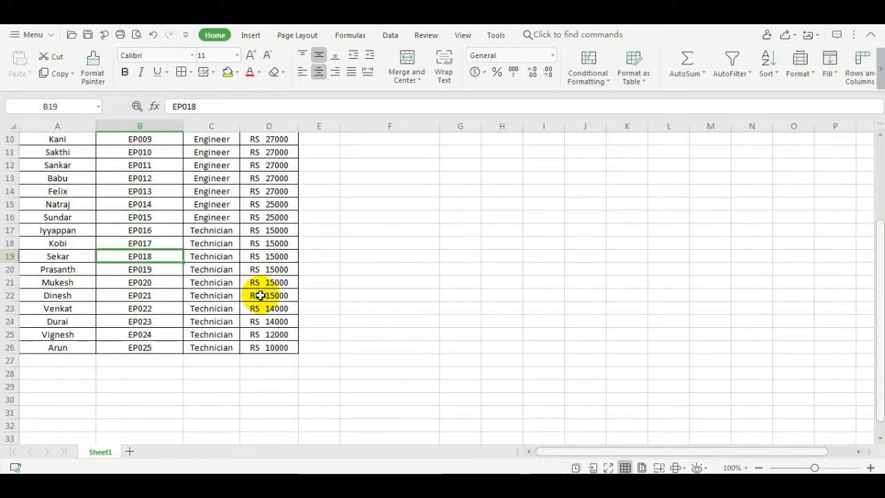
left_click(10, 257)
scroll(253, 280, "up", 3)
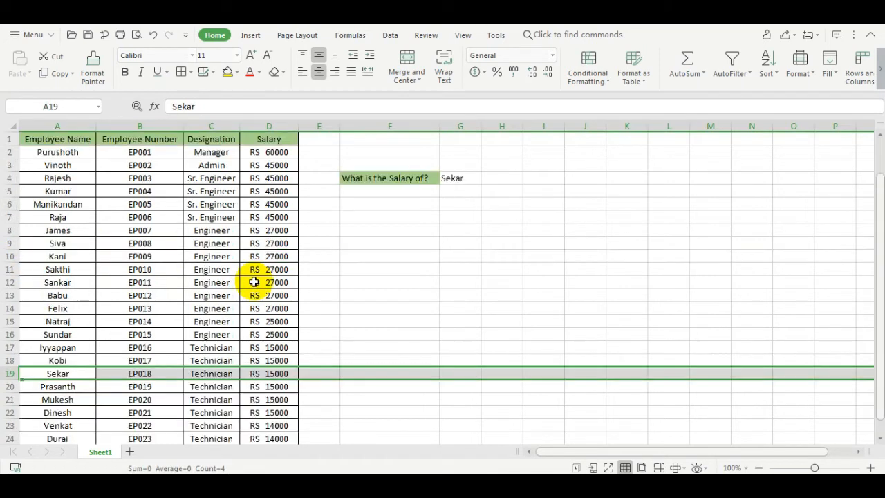
- Start a VLOOKUP formula in H4 with G4 as the lookup value
left_click(446, 237)
left_click(504, 180)
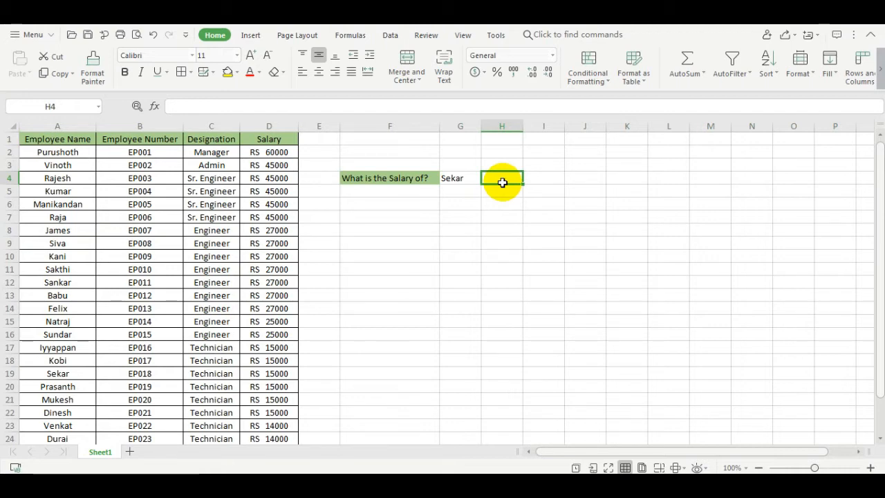
type("=vlookup")
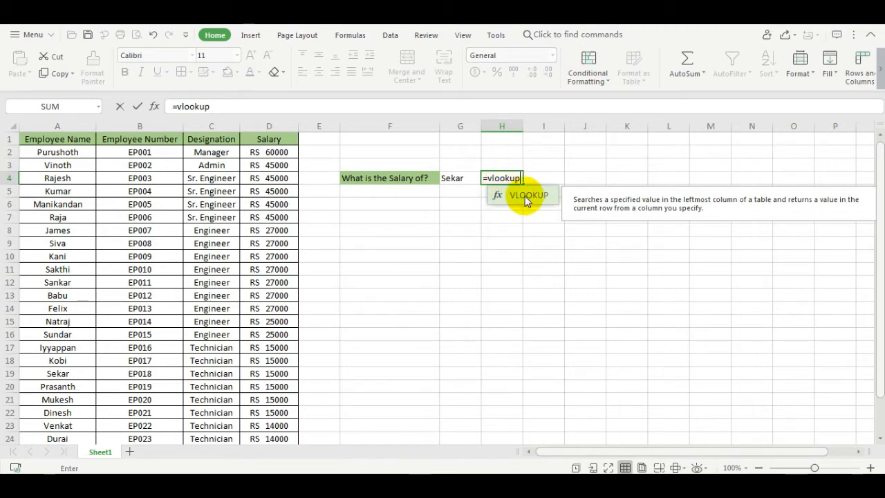
type("(")
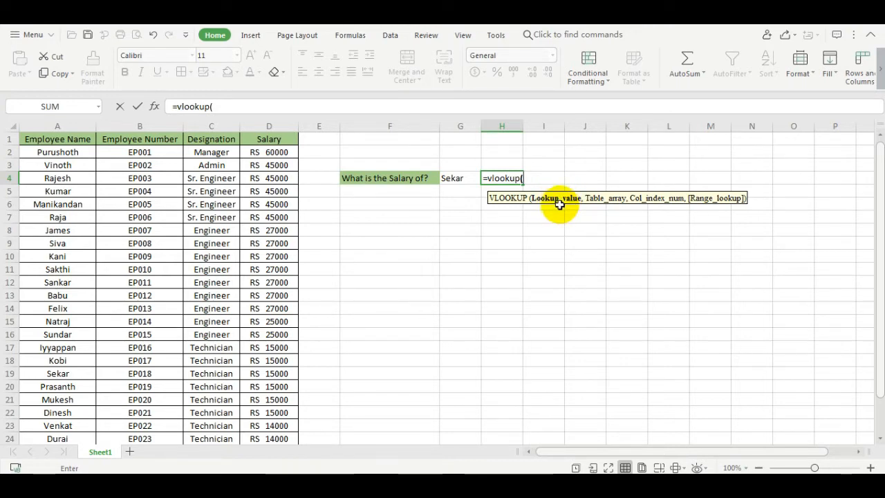
left_click(457, 179)
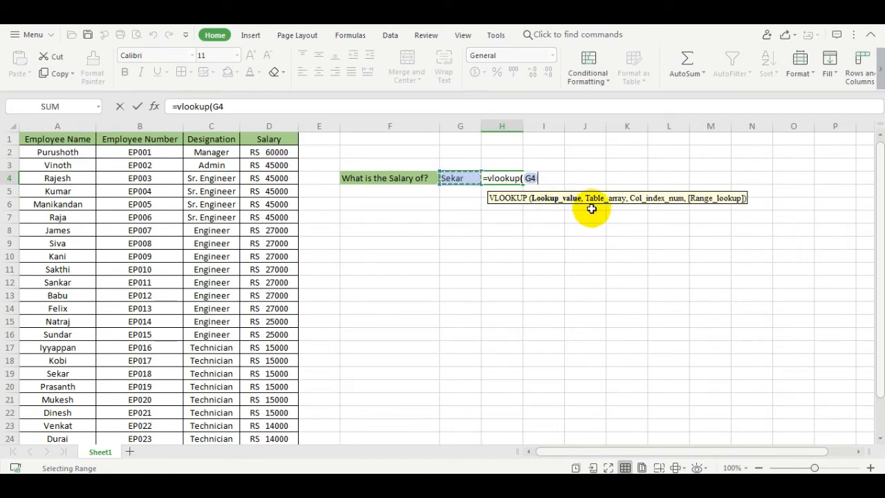
type(",")
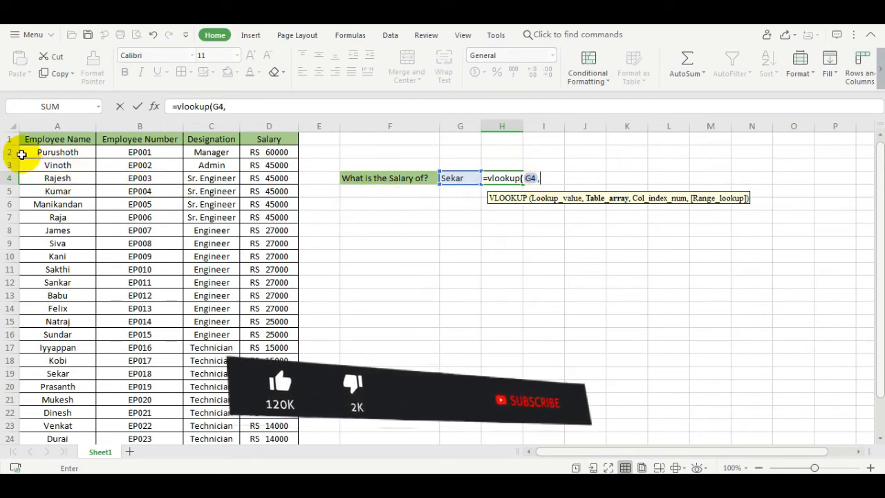
- Complete the VLOOKUP formula in H4 with table range A2:D26, column index 4 and FALSE for an exact match
left_click_drag(21, 151, 274, 429)
scroll(239, 283, "up", 1)
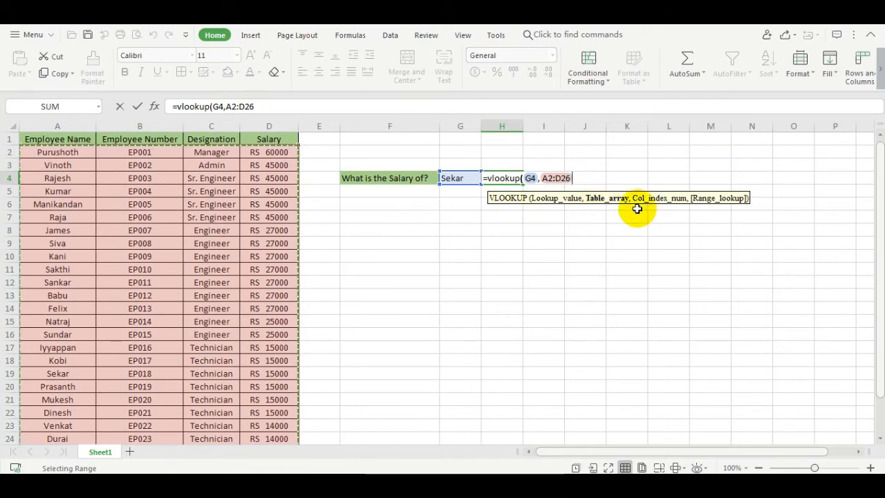
type(",")
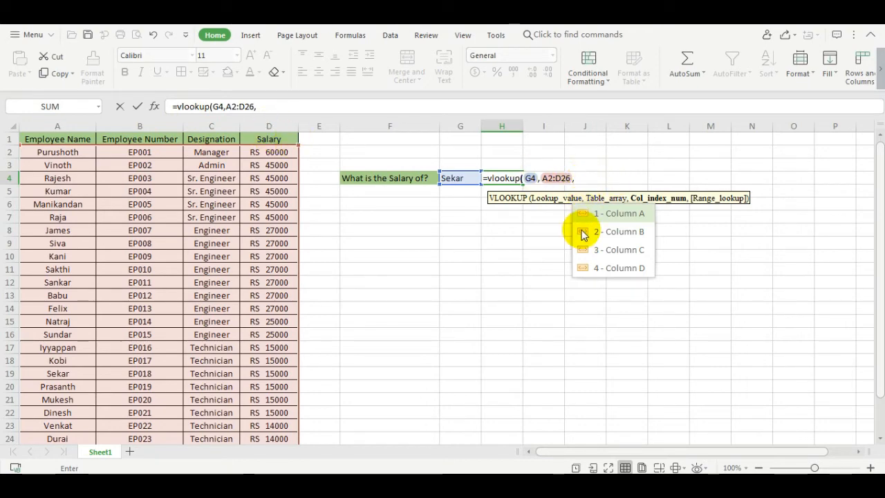
left_click(587, 268)
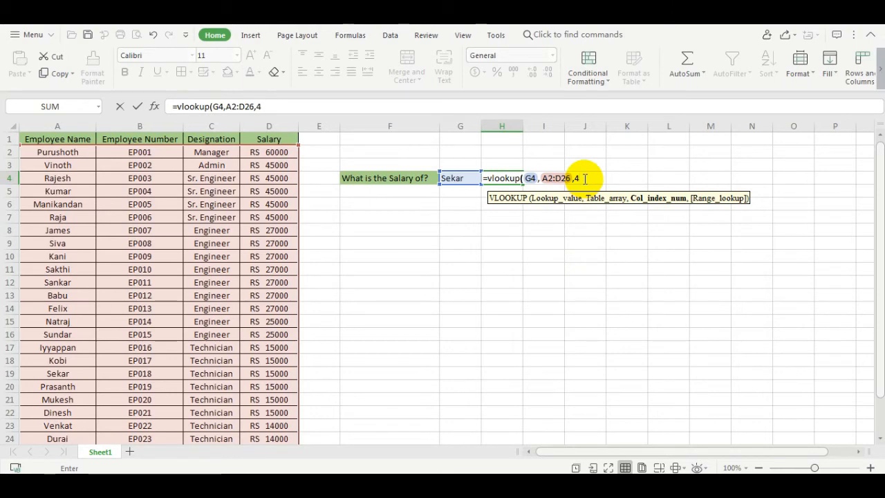
type(",")
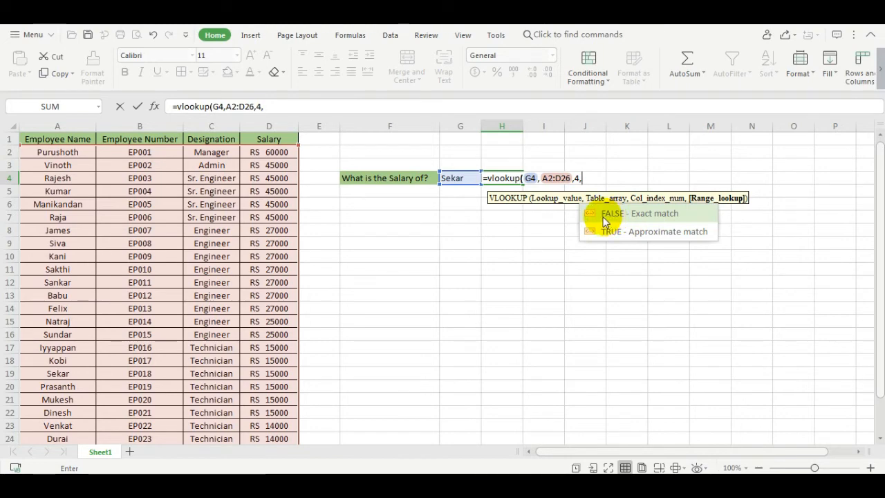
type("false")
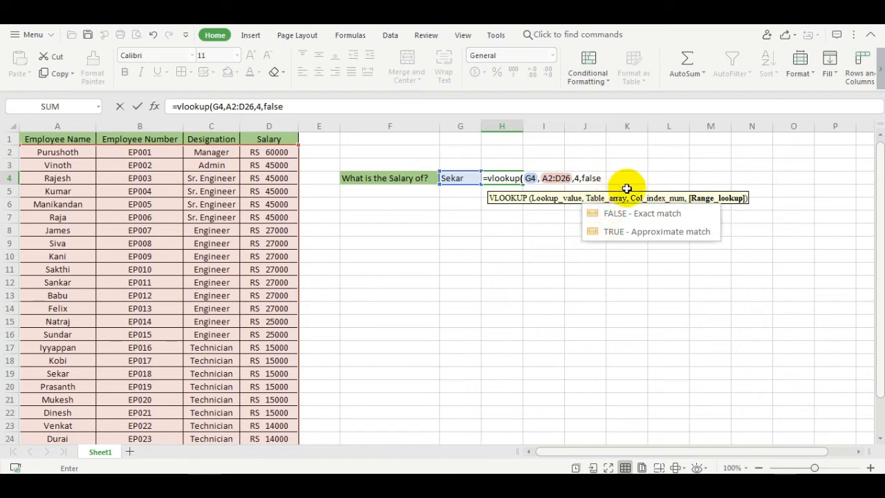
type(")")
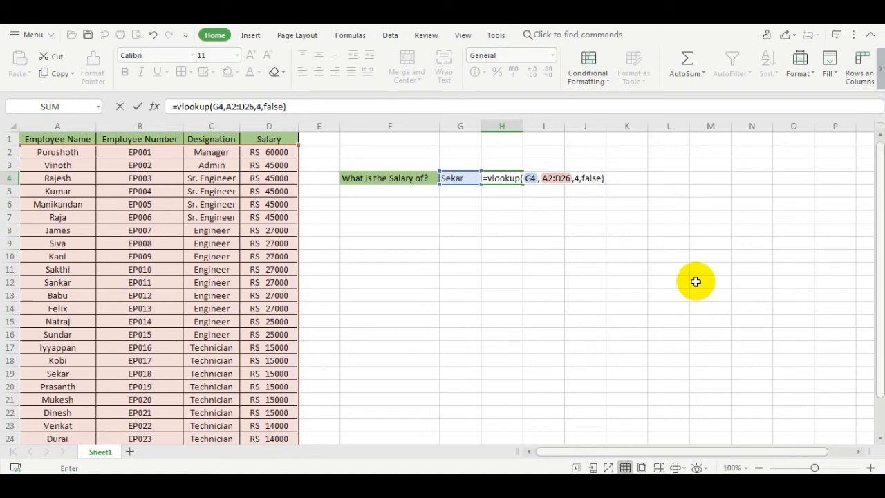
key("Return")
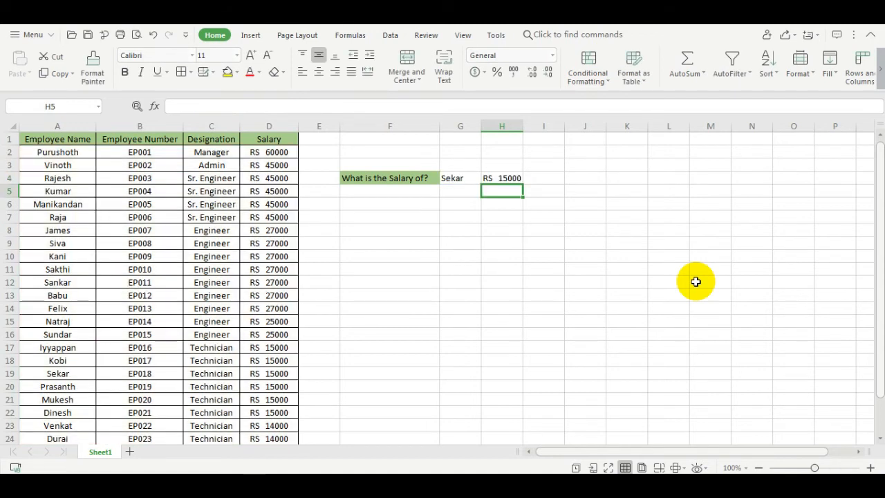
- Compare the salary returned in H4 for the name in G4 with the salary in the row 19 record
left_click(516, 178)
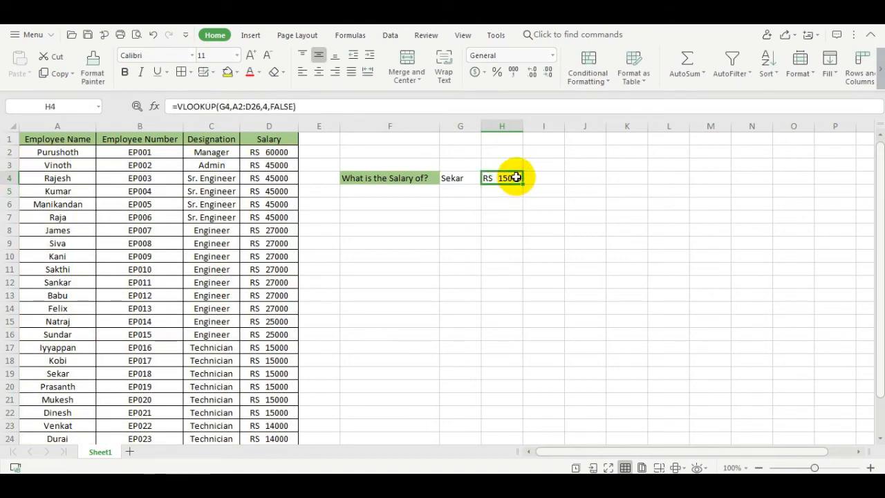
left_click(453, 177)
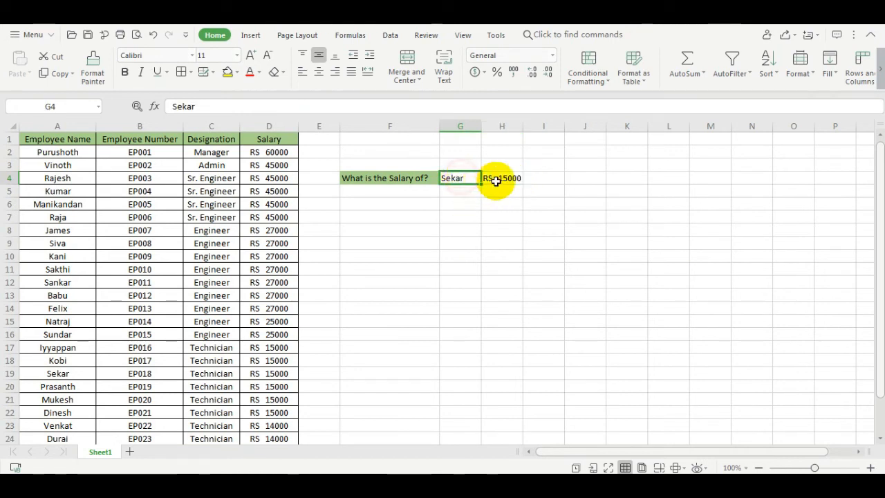
left_click(500, 179)
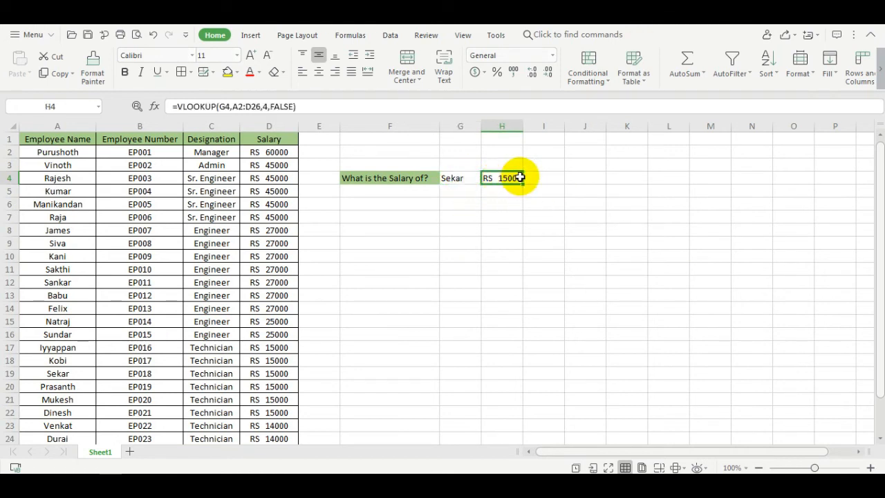
left_click(7, 374)
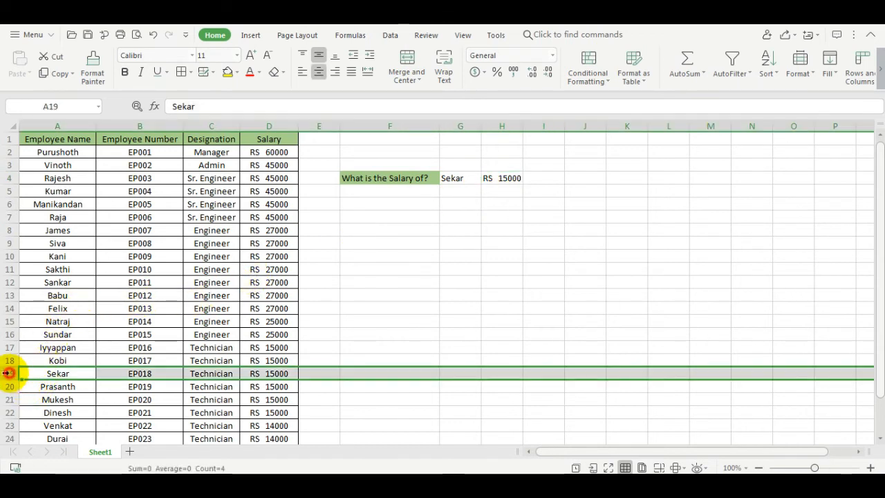
left_click(282, 375)
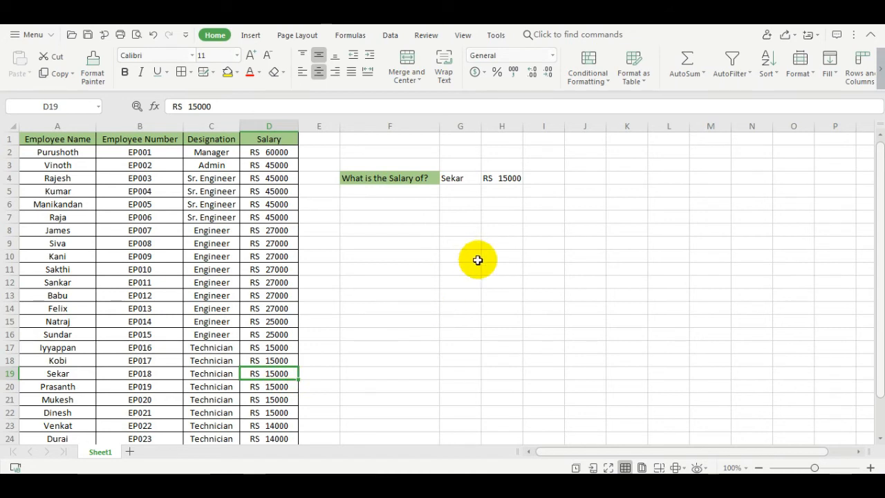
- Replace the name in G4 with the row 18 employee's name and check the H4 salary against that row
left_click(464, 178)
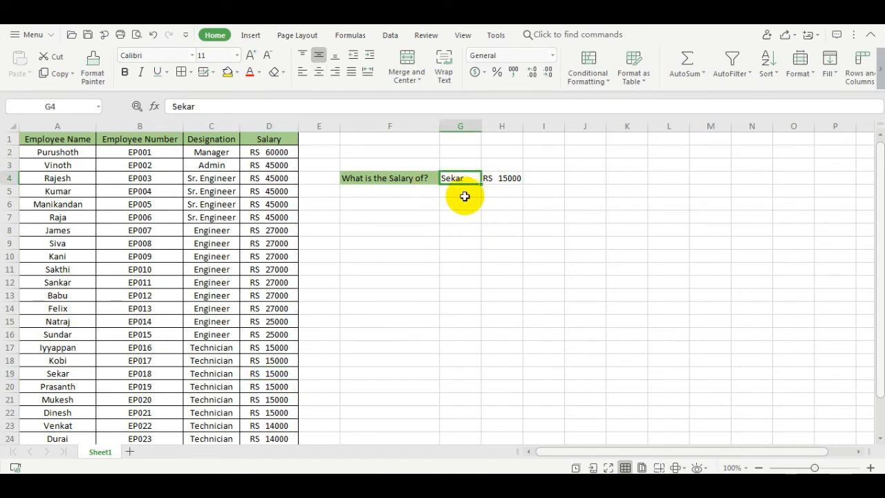
key("BackSpace")
type("ko")
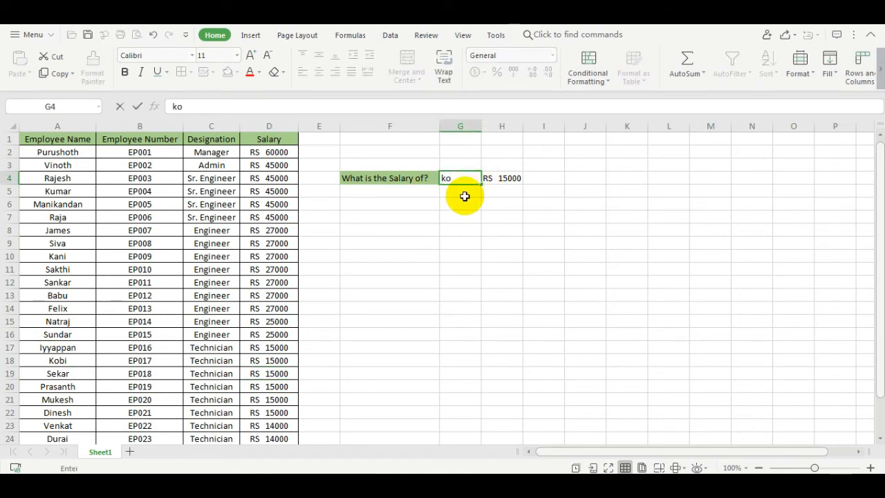
type("bi")
key("Return")
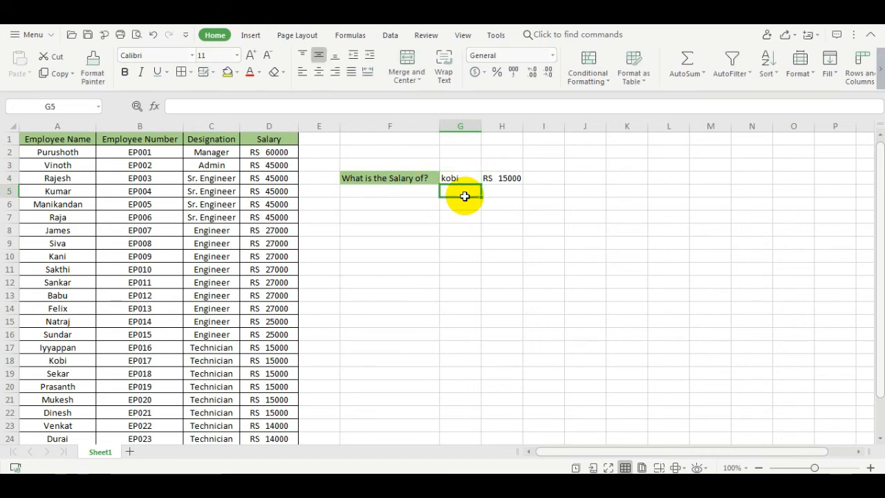
left_click(506, 178)
left_click(9, 360)
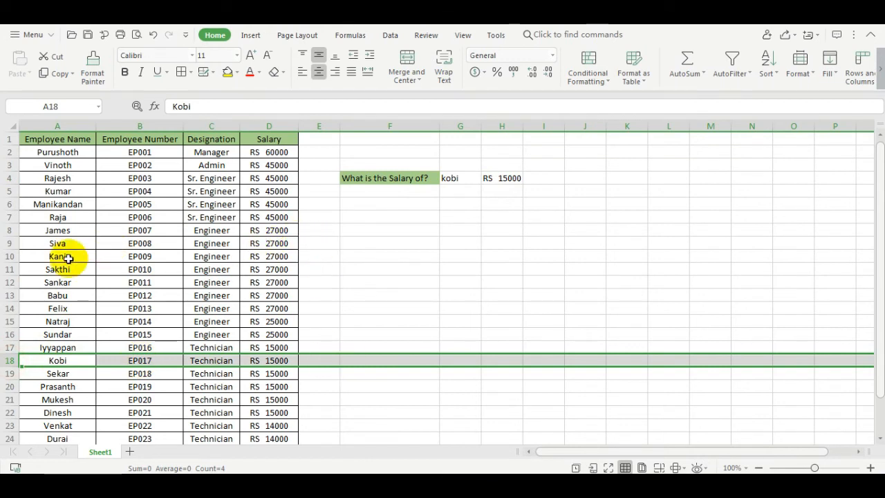
- Test the lookup with the row 9 employee's name in G4 and compare the H4 salary with that record
left_click(459, 179)
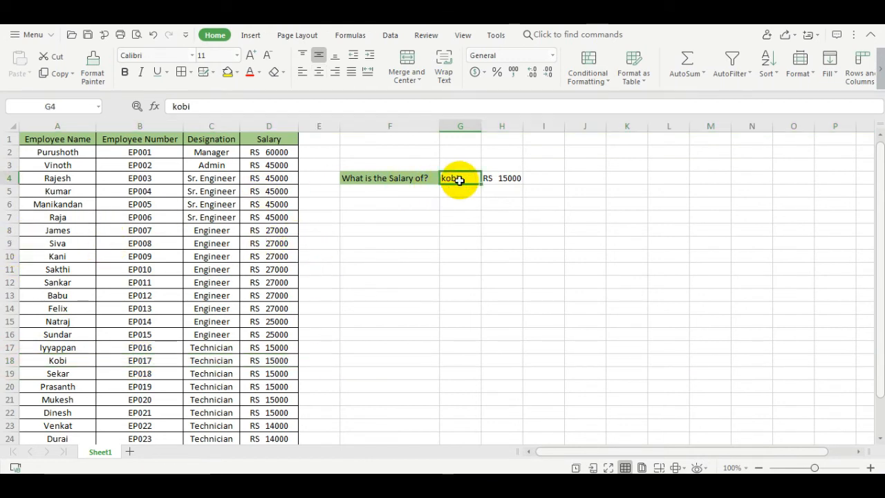
type("siva")
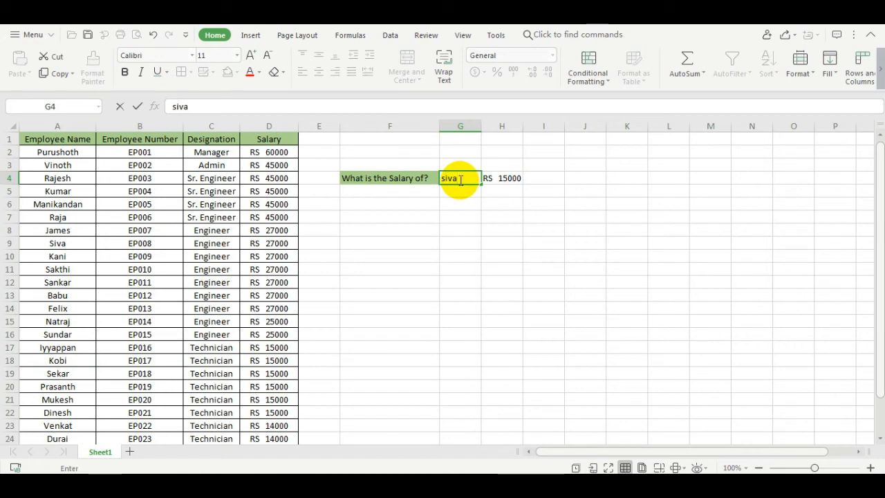
key("Return")
left_click(503, 179)
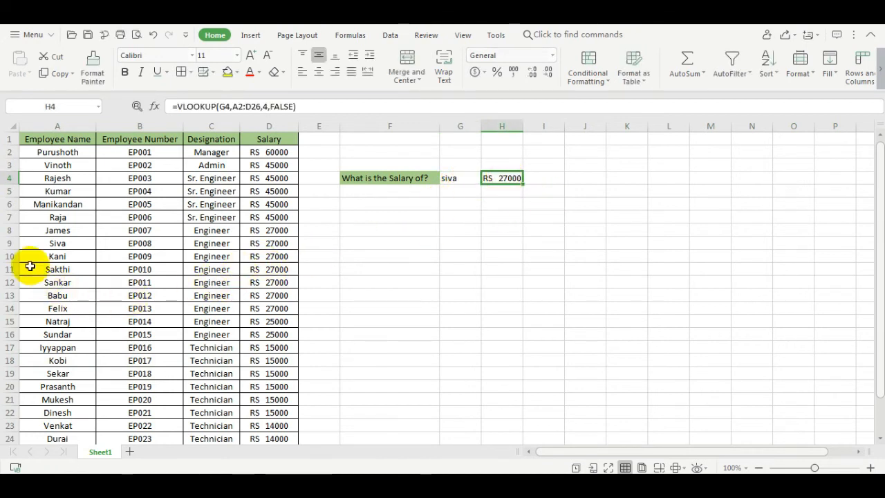
left_click(9, 244)
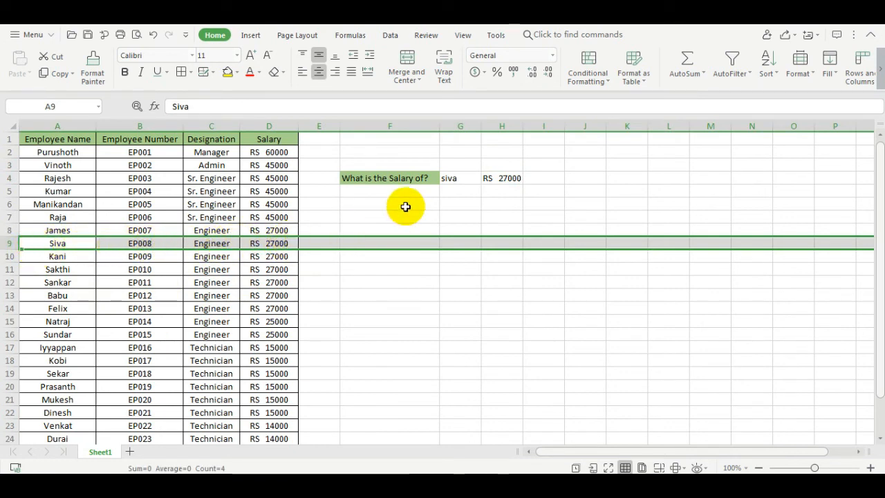
- Change the lookup name in G4 to the name of the employee in row 3
left_click(450, 178)
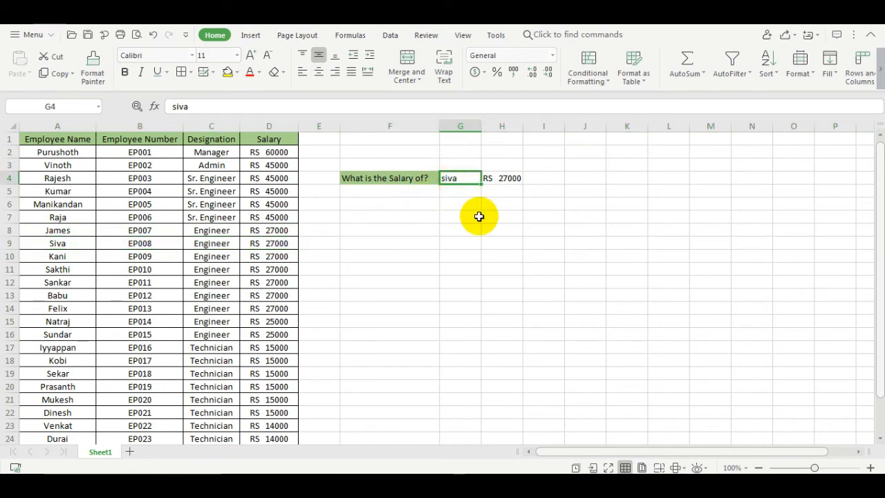
key("BackSpace")
type("vino")
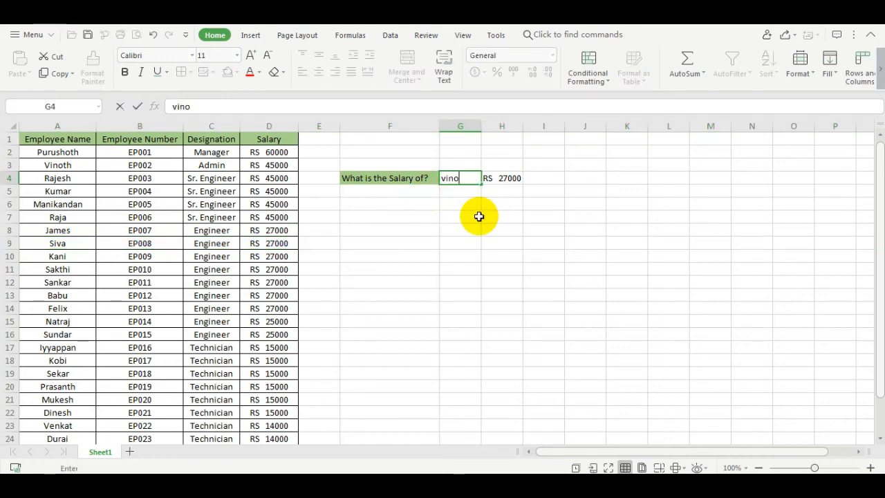
type("th")
key("Return")
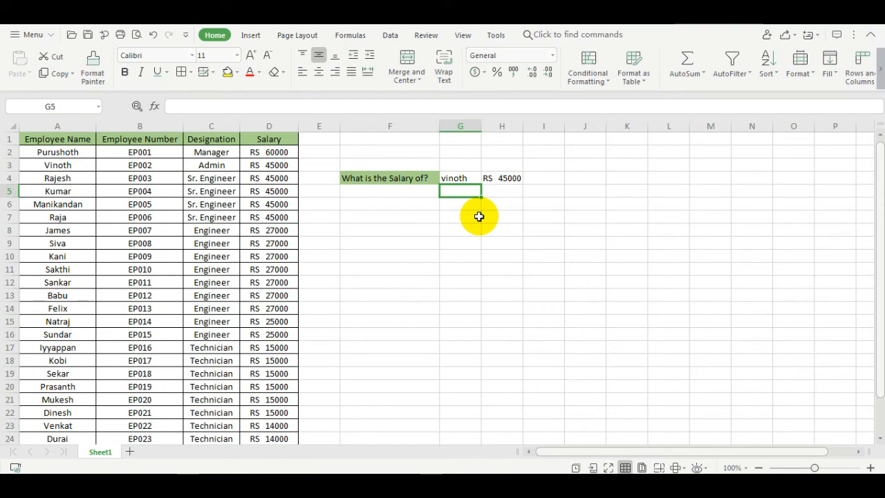
- Check the salary returned in H4 against the row 3 employee's record in the table
left_click(524, 178)
left_click(515, 179)
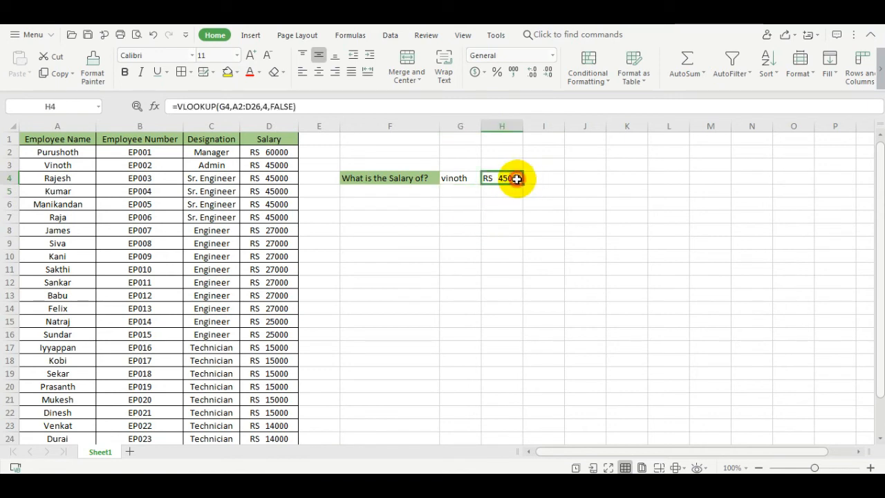
left_click(10, 165)
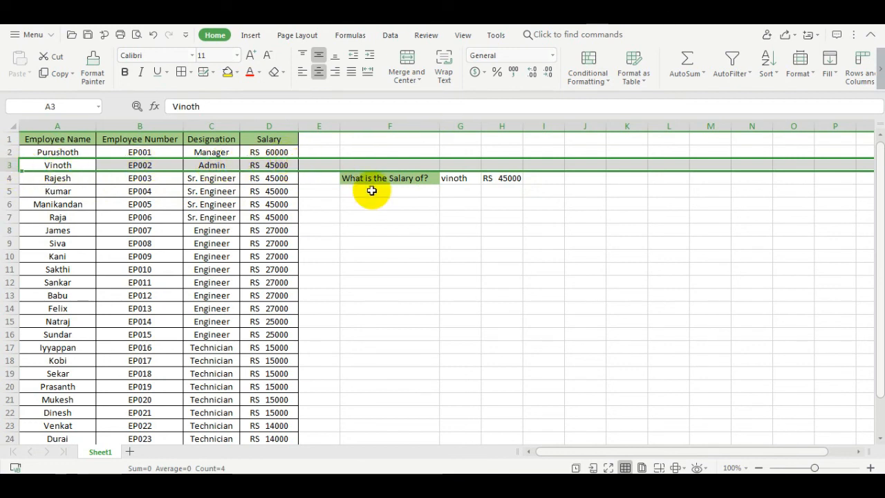
left_click(512, 217)
left_click_drag(450, 177, 510, 178)
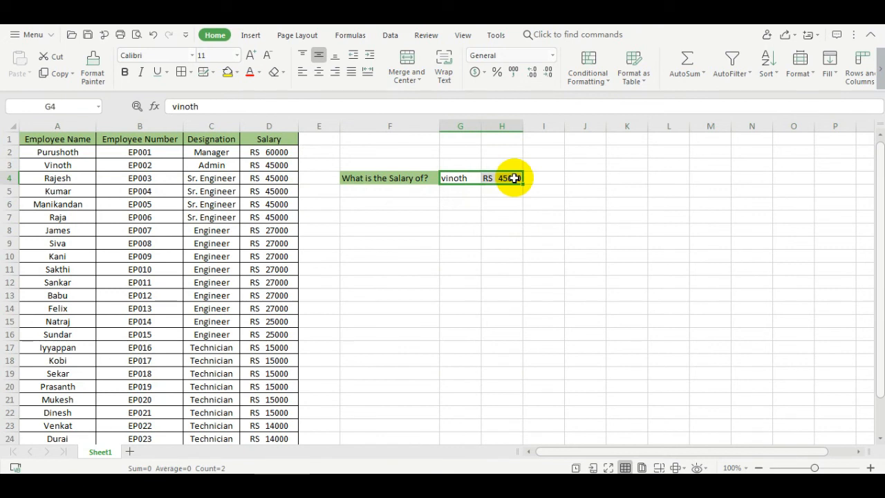
left_click(563, 175)
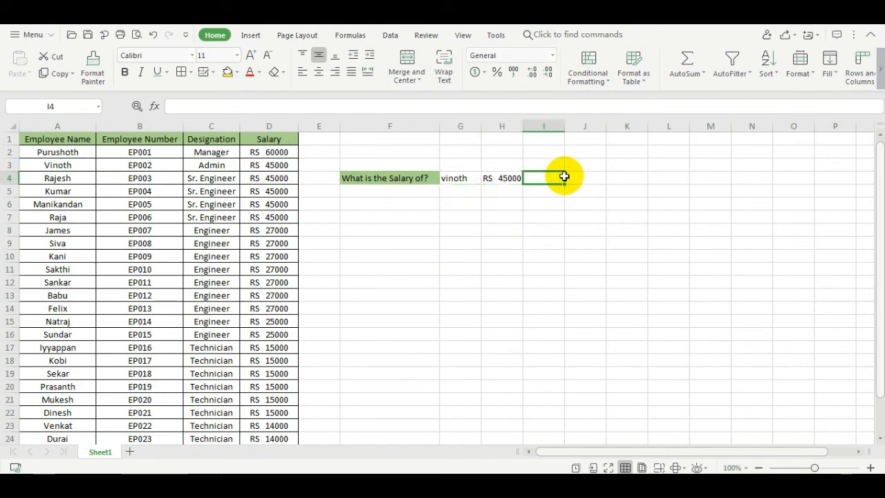